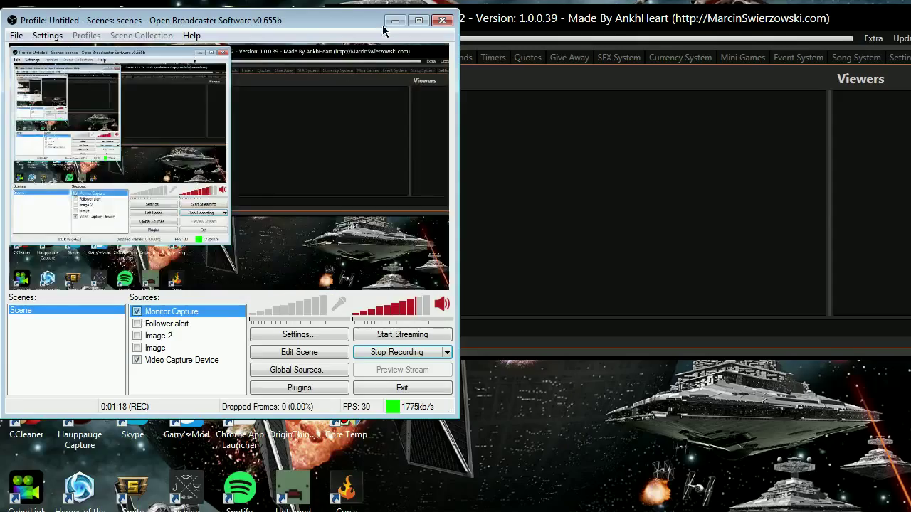
# - Minimize Open Broadcaster Software and move the AnkhBot window so that it sits fully visible on the desktop
pyautogui.click(396, 21)
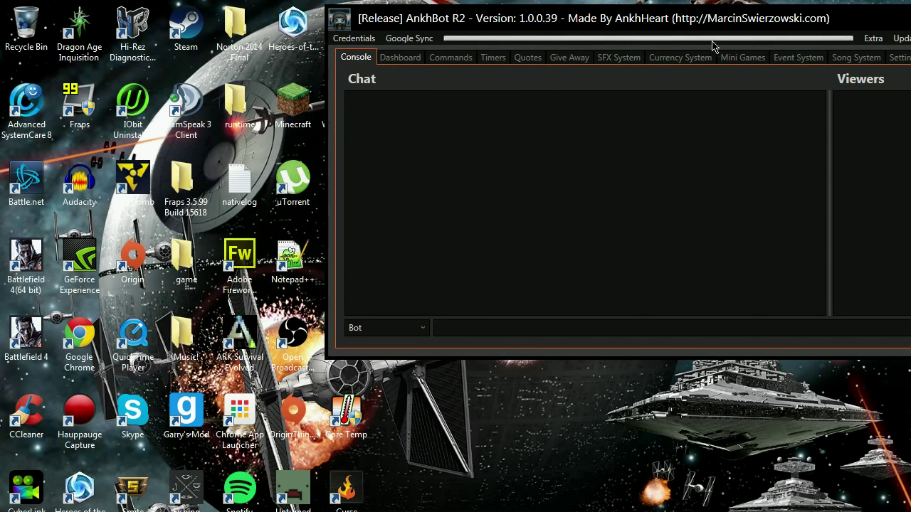
pyautogui.moveTo(861, 19); pyautogui.dragTo(666, 71)
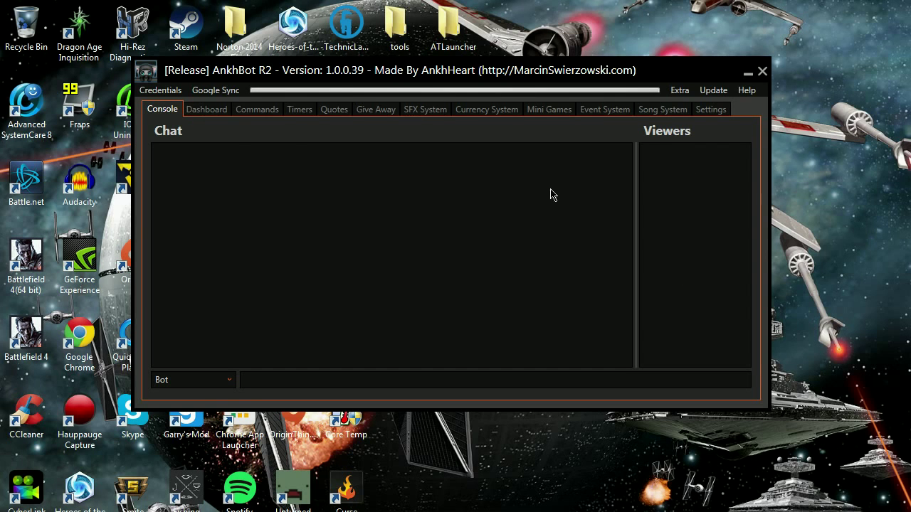
# - Look through the Dashboard, from title and commercials to automated hosting and today's followers, subscribers, raiders and hosts
pyautogui.click(209, 111)
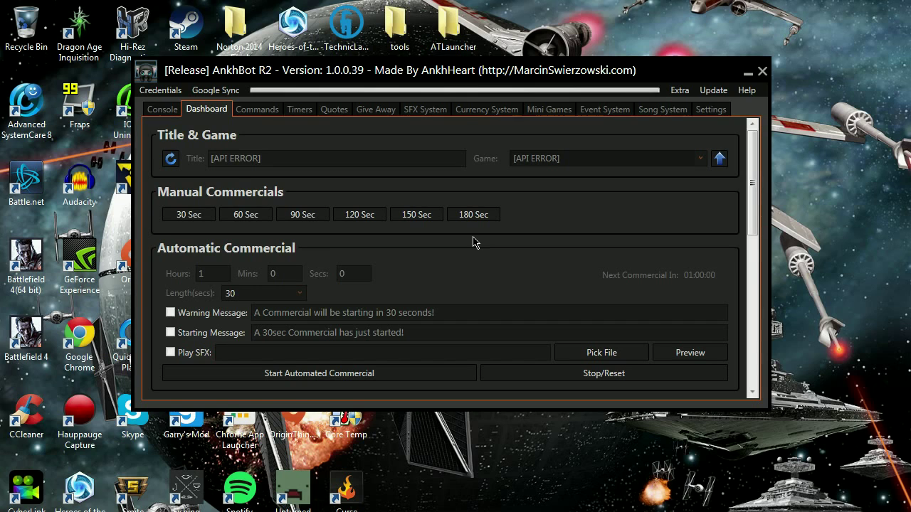
pyautogui.scroll(-3, 436, 225)
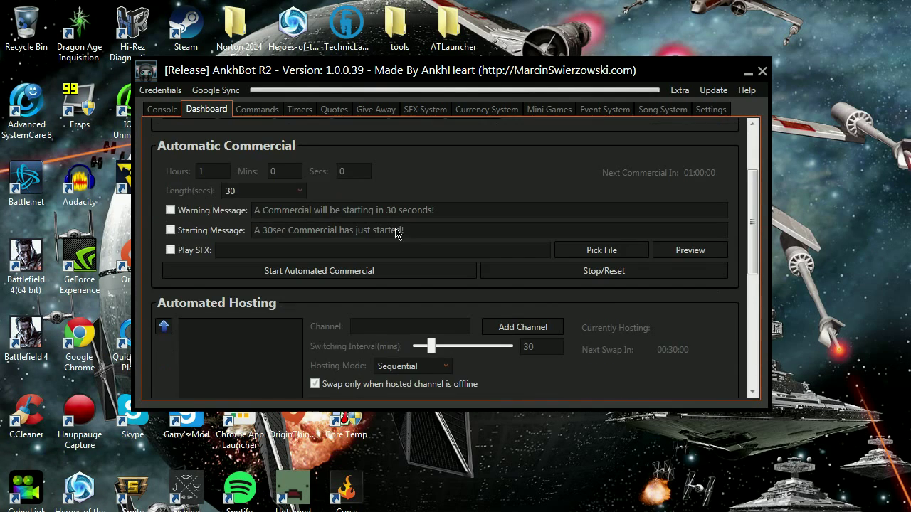
pyautogui.scroll(-3, 288, 227)
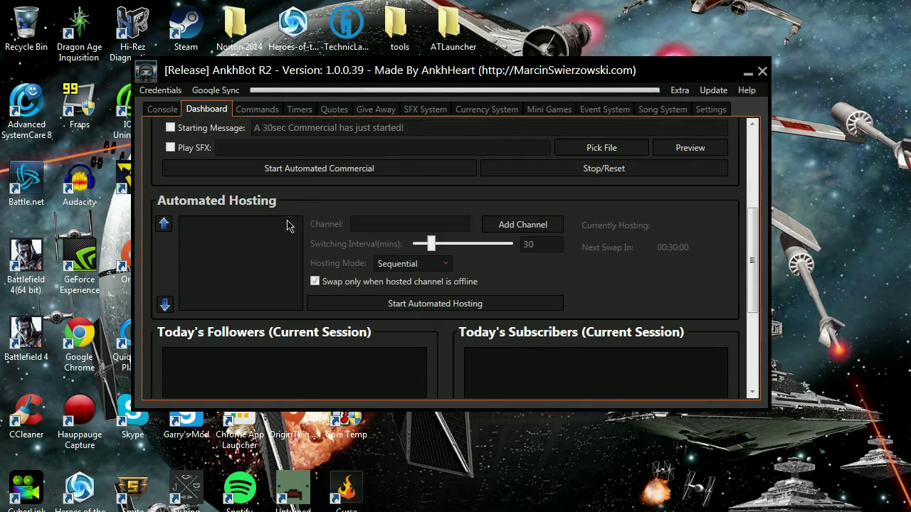
pyautogui.scroll(-4, 234, 238)
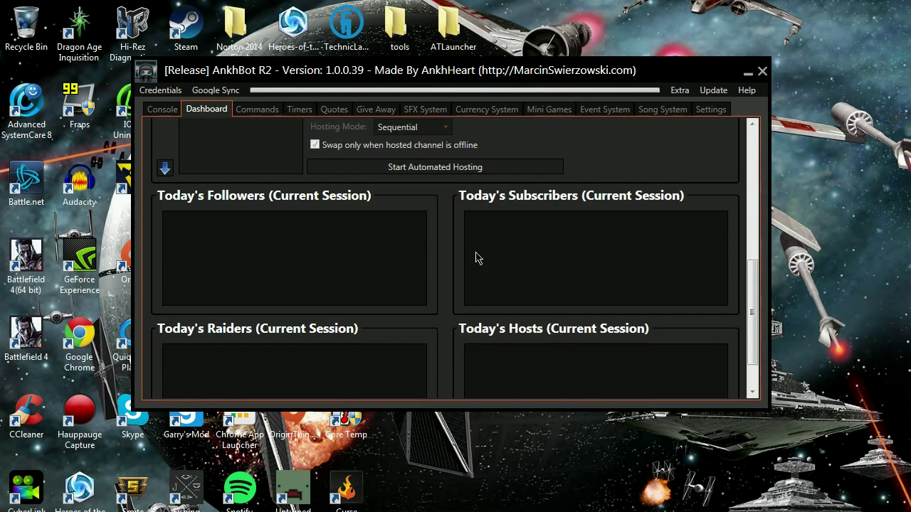
pyautogui.scroll(-2, 448, 282)
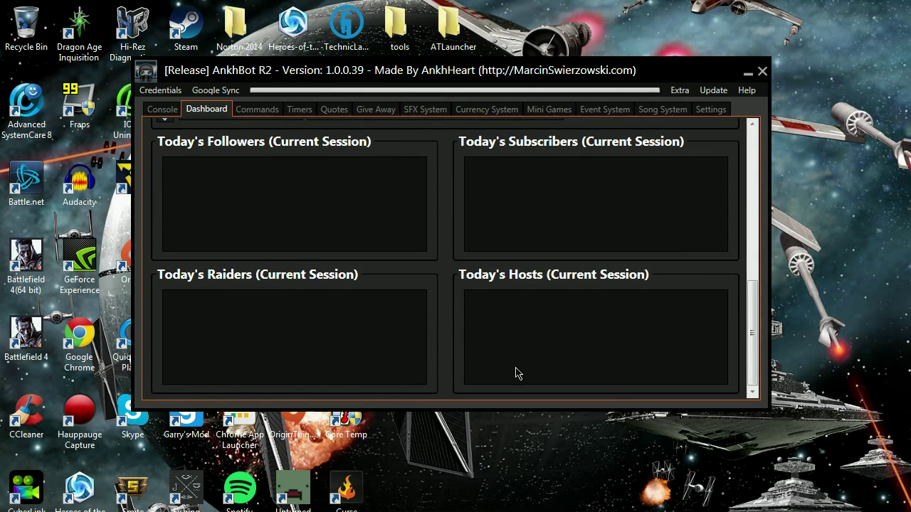
# - Review the bot's custom commands, its timer settings and its quote settings
pyautogui.click(258, 109)
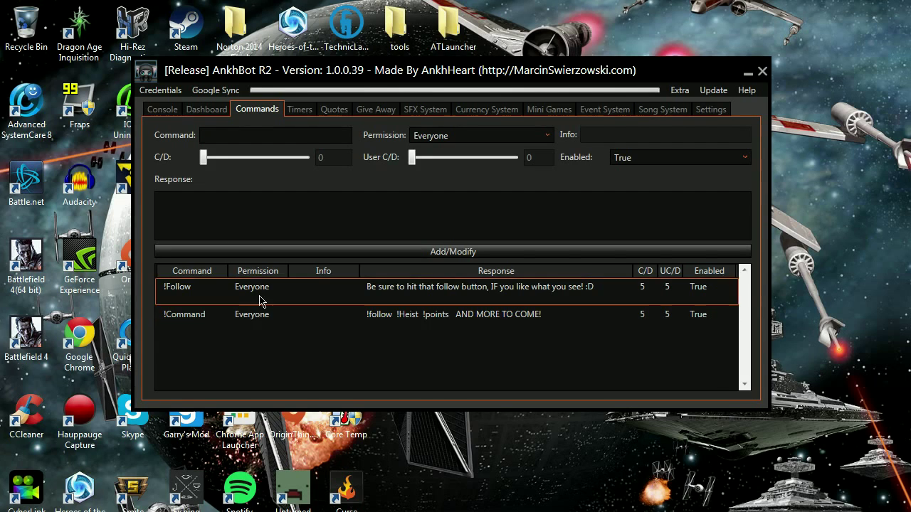
pyautogui.click(300, 109)
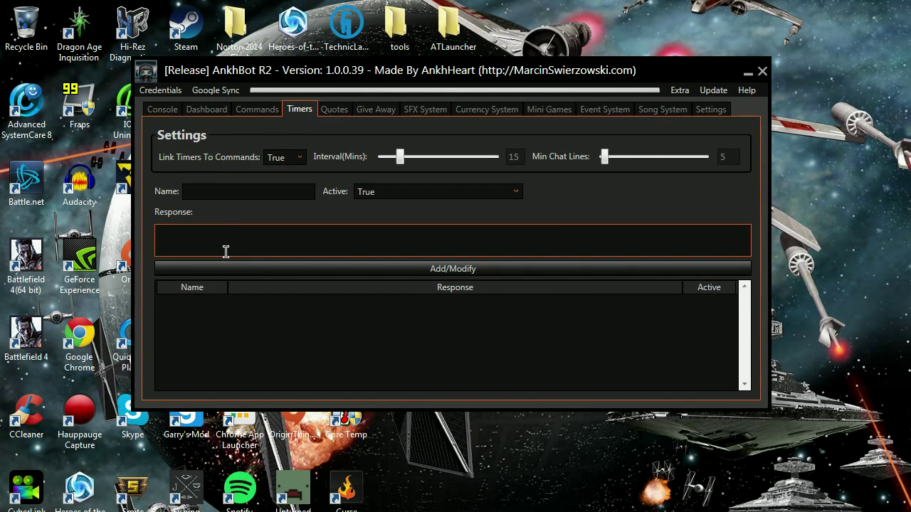
pyautogui.click(329, 113)
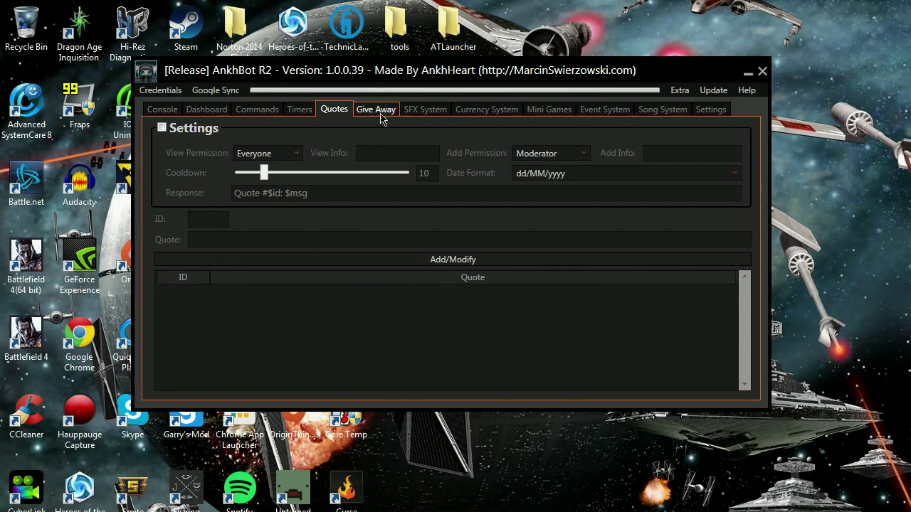
# - Examine the giveaway settings, especially the raffle command and the fee per entry
pyautogui.click(379, 111)
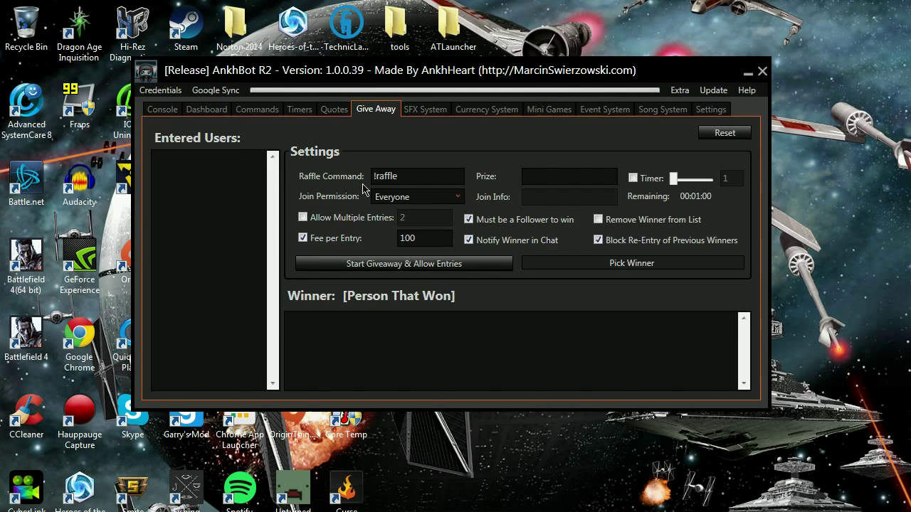
pyautogui.click(384, 177)
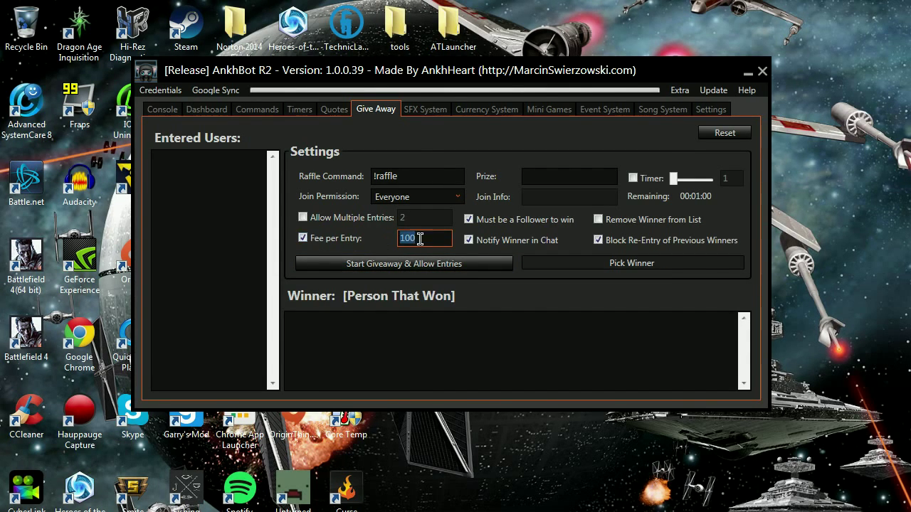
pyautogui.moveTo(432, 239); pyautogui.dragTo(400, 243)
# - Examine the currency system's points command, custom ranks, payout bonuses and online payout interval
pyautogui.click(486, 112)
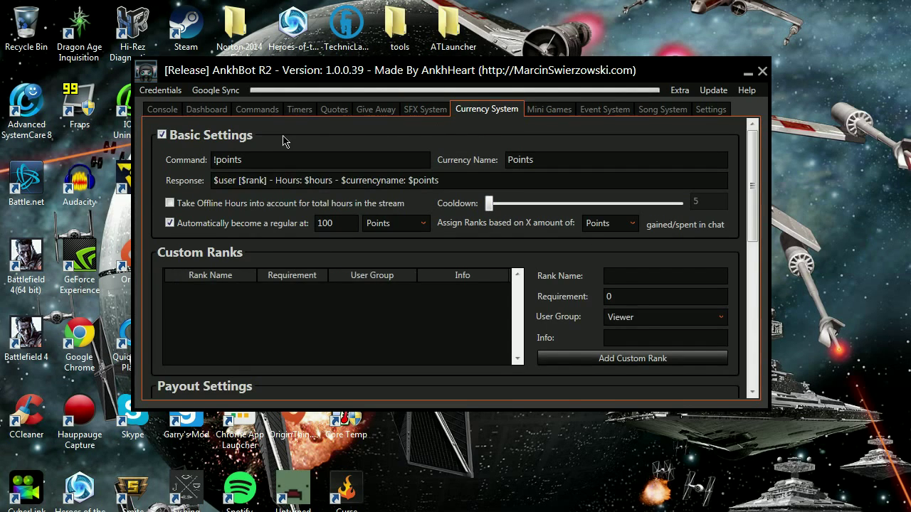
pyautogui.moveTo(253, 158); pyautogui.dragTo(209, 160)
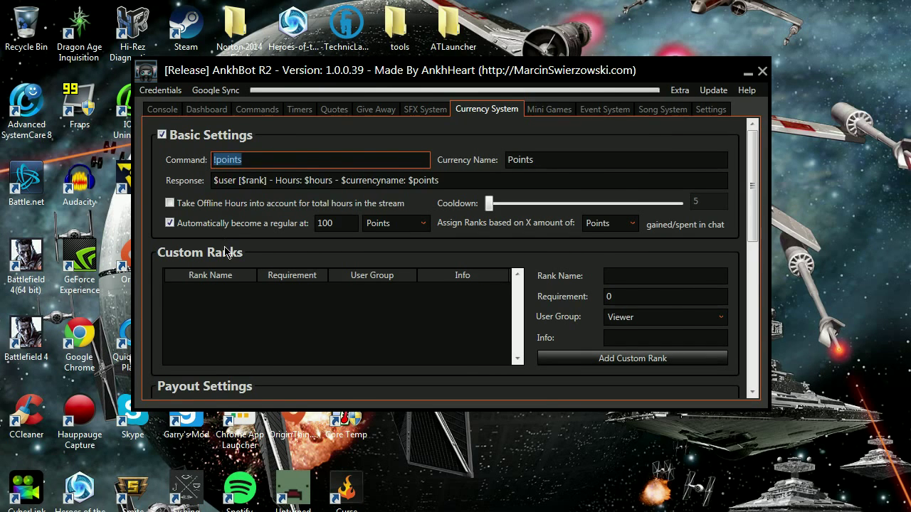
pyautogui.scroll(-1, 226, 255)
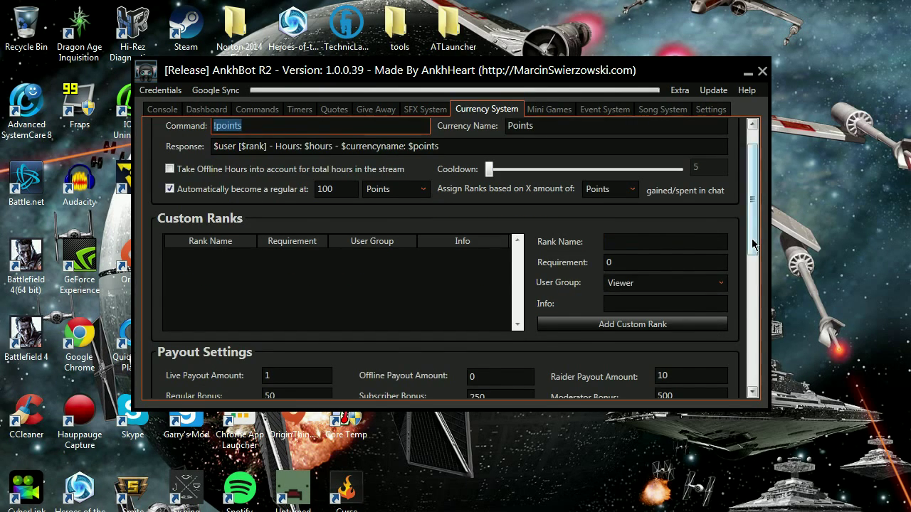
pyautogui.moveTo(752, 235); pyautogui.dragTo(752, 303)
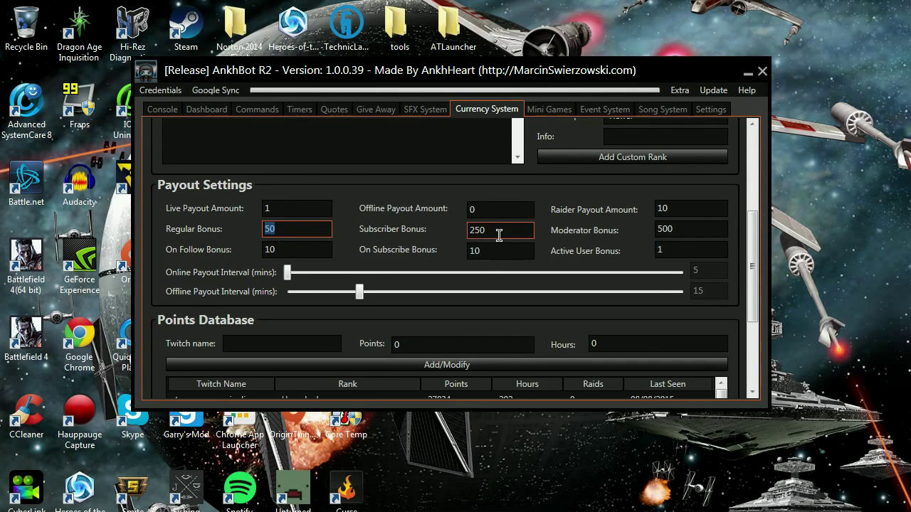
pyautogui.doubleClick(474, 230)
pyautogui.doubleClick(486, 250)
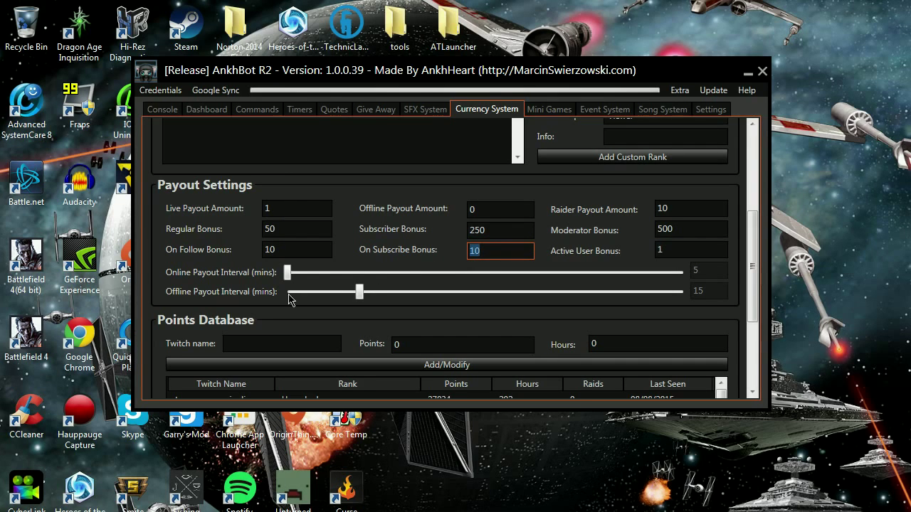
pyautogui.click(171, 277)
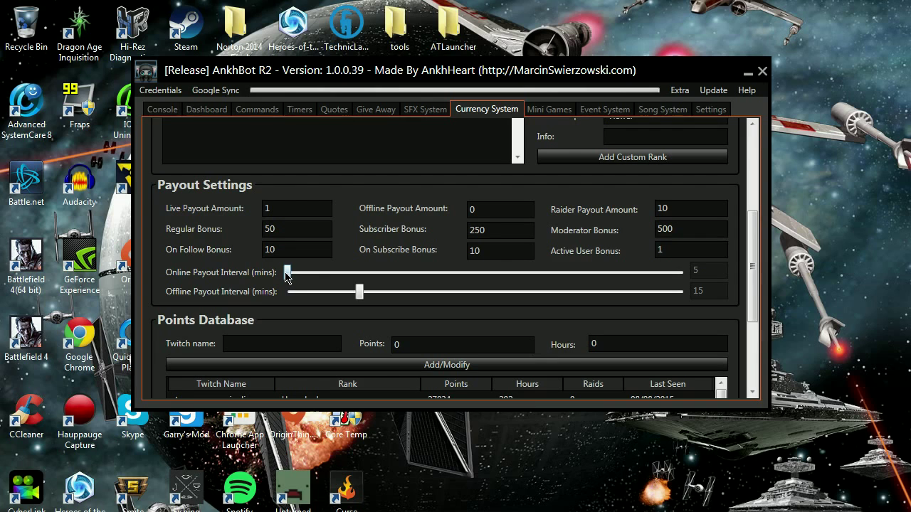
pyautogui.scroll(3, 417, 271)
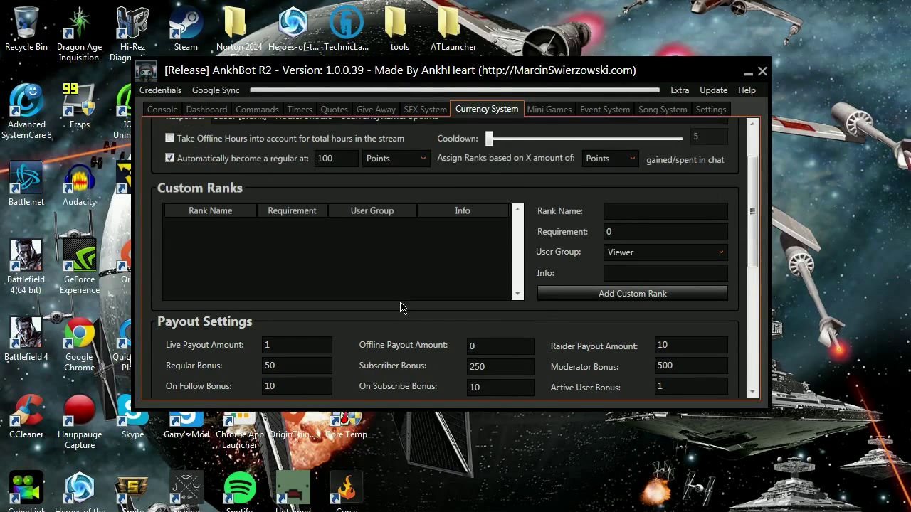
pyautogui.scroll(1, 400, 307)
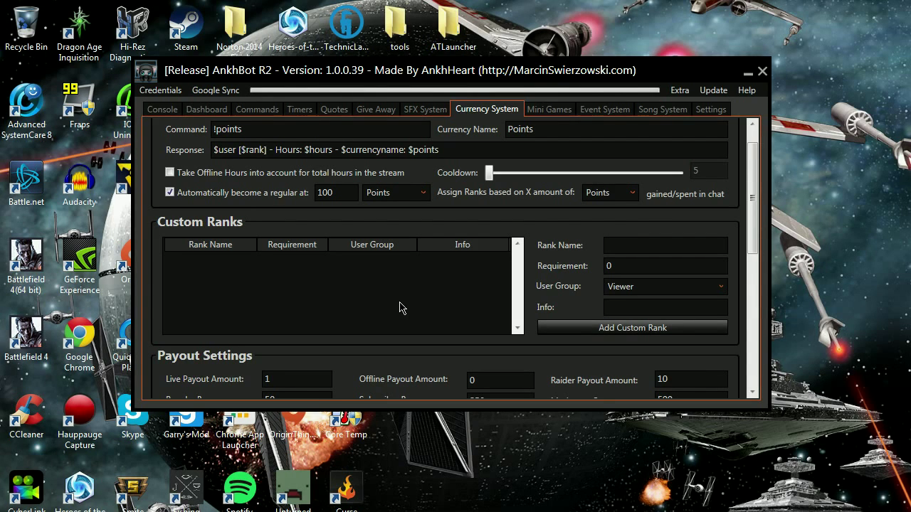
# - Return to the giveaway settings and check the fee charged per entry
pyautogui.click(374, 111)
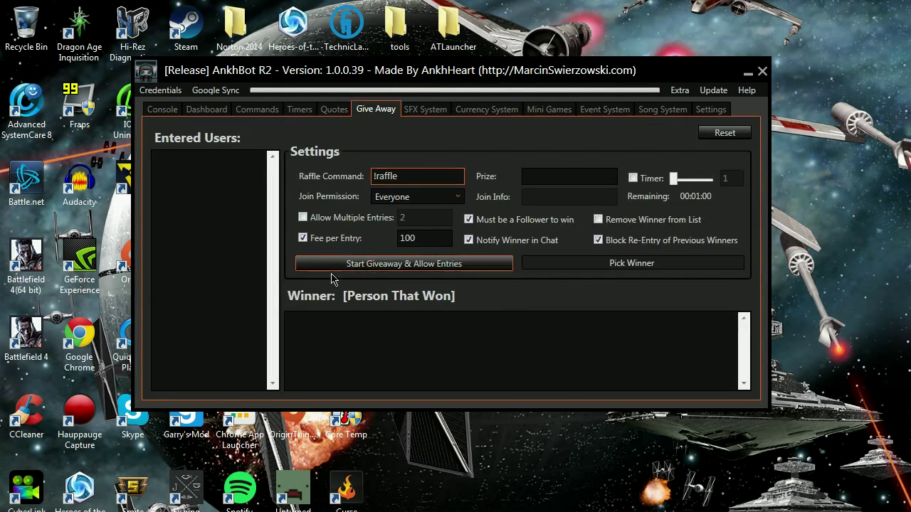
pyautogui.click(426, 239)
pyautogui.moveTo(425, 239); pyautogui.dragTo(397, 244)
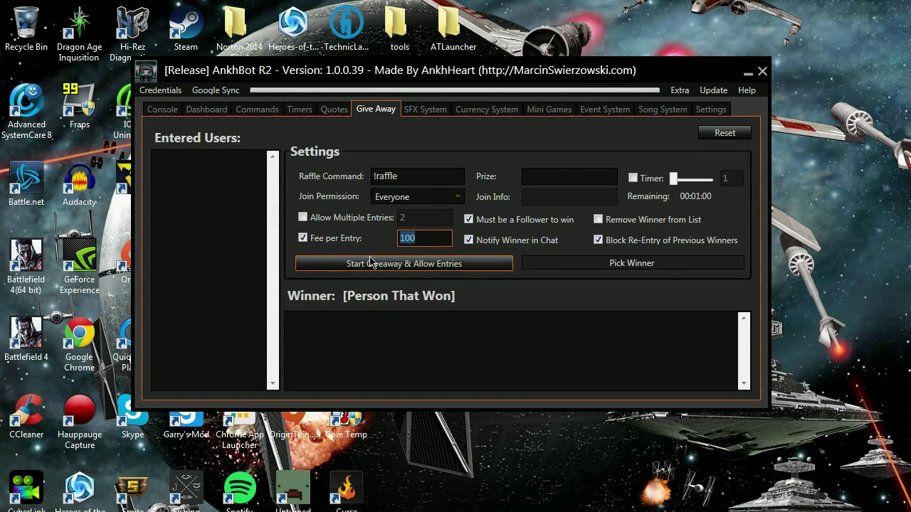
# - Look over the betting system and poll system options among the mini games
pyautogui.click(553, 113)
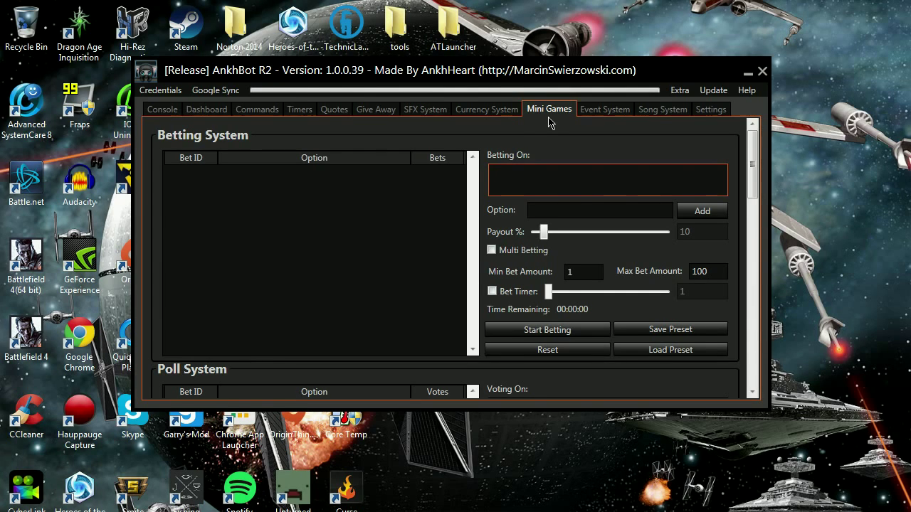
pyautogui.click(518, 187)
pyautogui.scroll(-1, 514, 192)
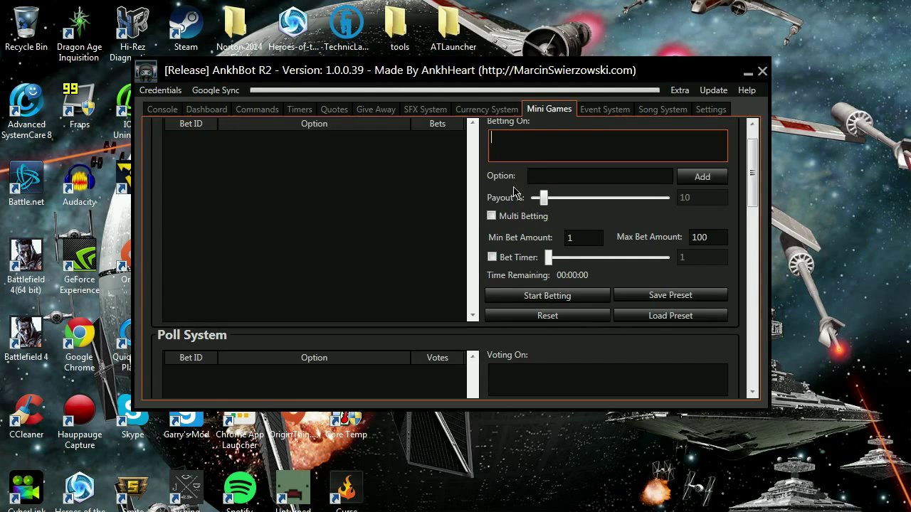
pyautogui.scroll(-3, 491, 194)
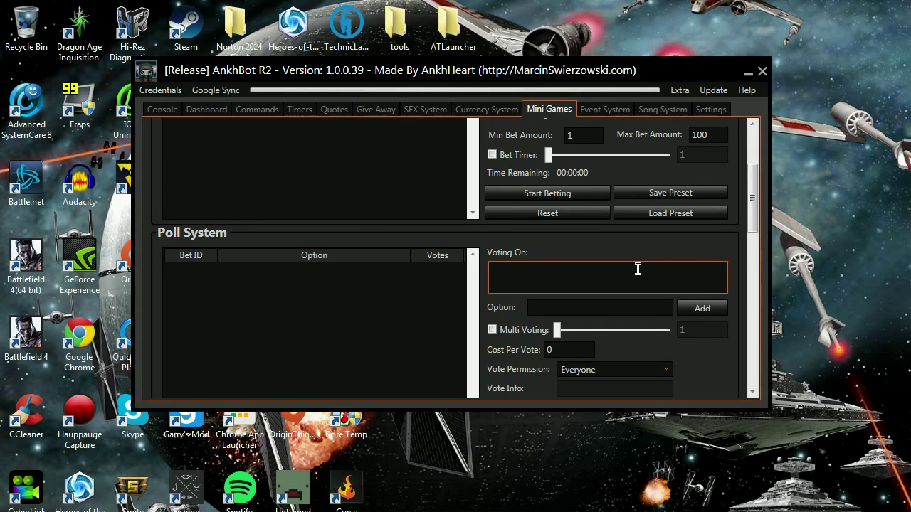
# - Inspect the group minigame basics: the !Heist command, the cooldown and the minimum users required before starting
pyautogui.moveTo(747, 231); pyautogui.dragTo(746, 319)
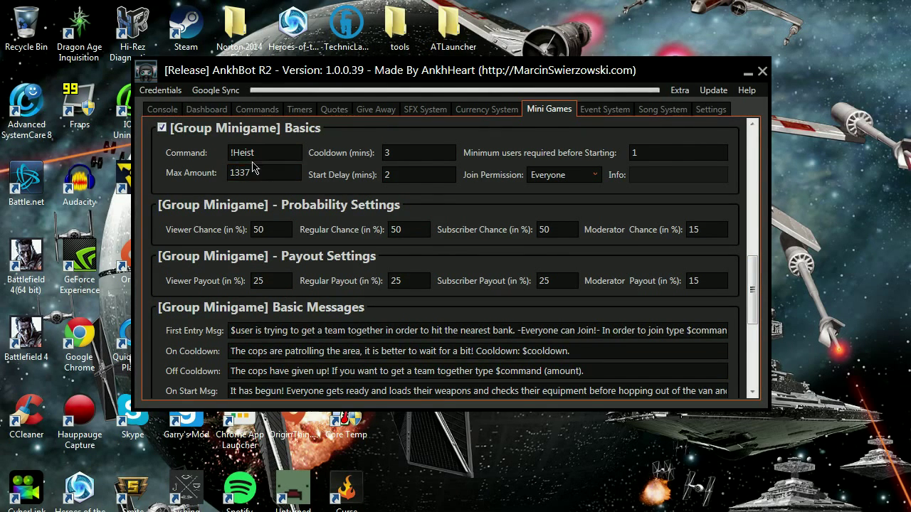
pyautogui.moveTo(258, 152); pyautogui.dragTo(229, 154)
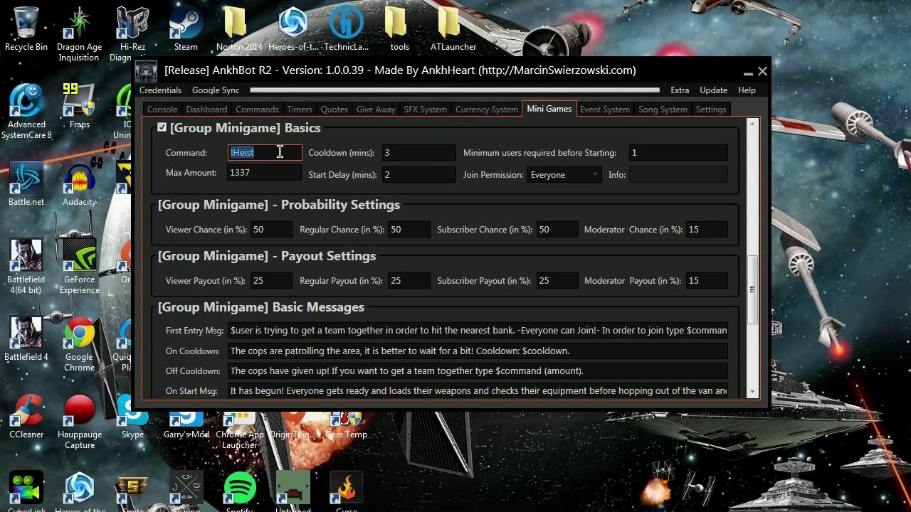
pyautogui.click(386, 152)
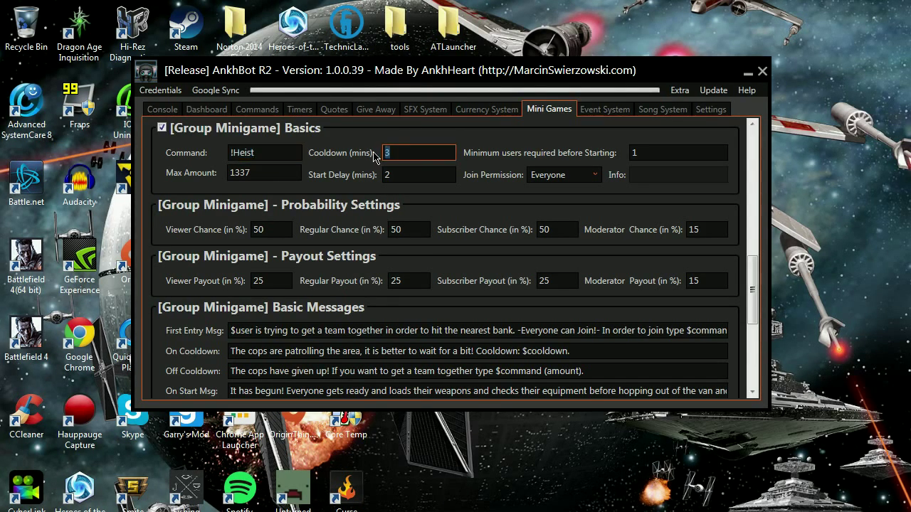
pyautogui.click(637, 153)
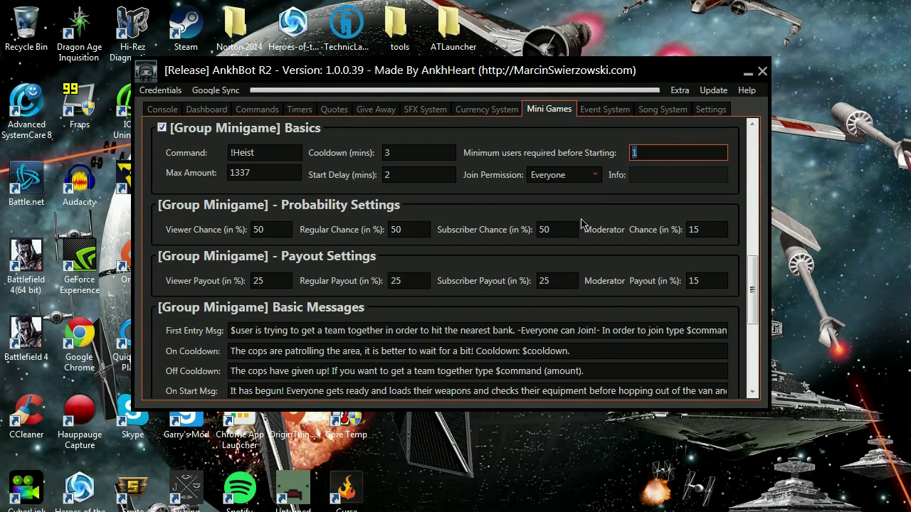
# - Check the group minigame's win chances and payout percentages for viewers, regulars, subscribers and moderators
pyautogui.click(265, 229)
pyautogui.click(402, 231)
pyautogui.click(555, 231)
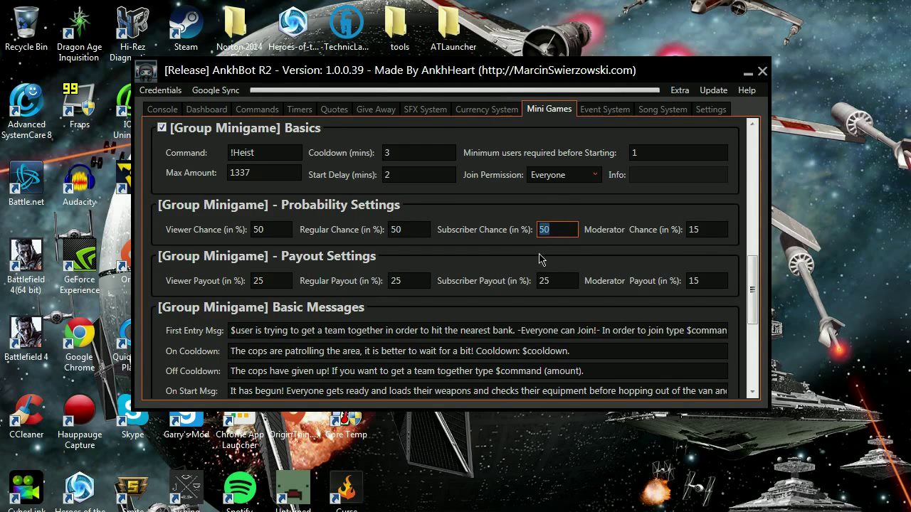
pyautogui.click(702, 232)
pyautogui.click(703, 280)
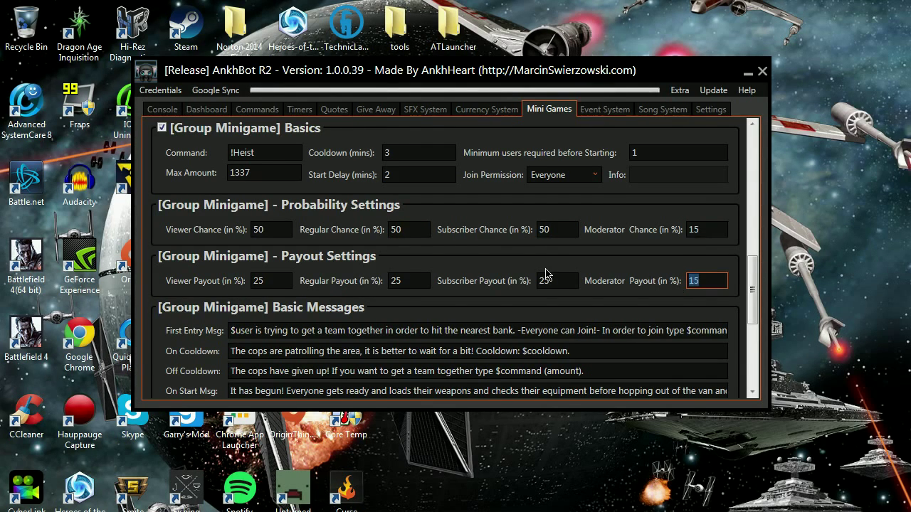
pyautogui.click(551, 279)
pyautogui.click(396, 281)
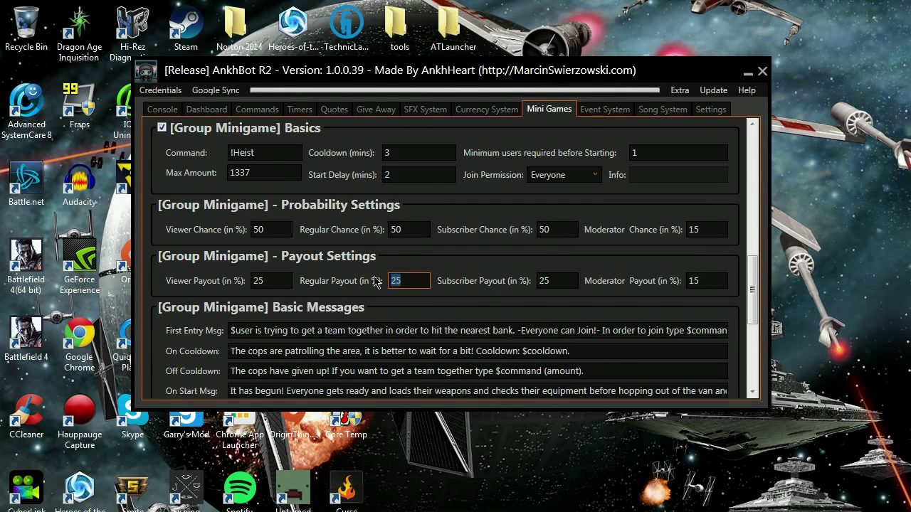
pyautogui.click(279, 280)
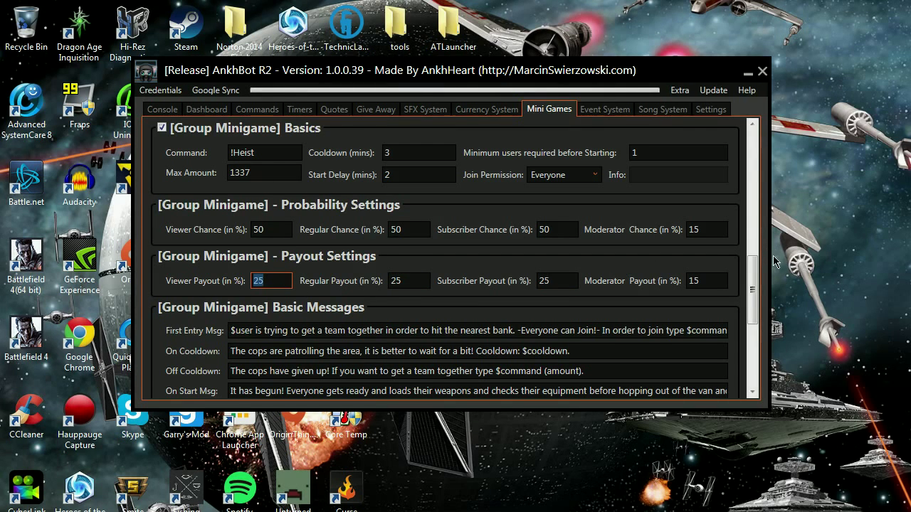
# - Read through the group minigame's basic messages and its solo and group outcome messages
pyautogui.scroll(-5, 752, 289)
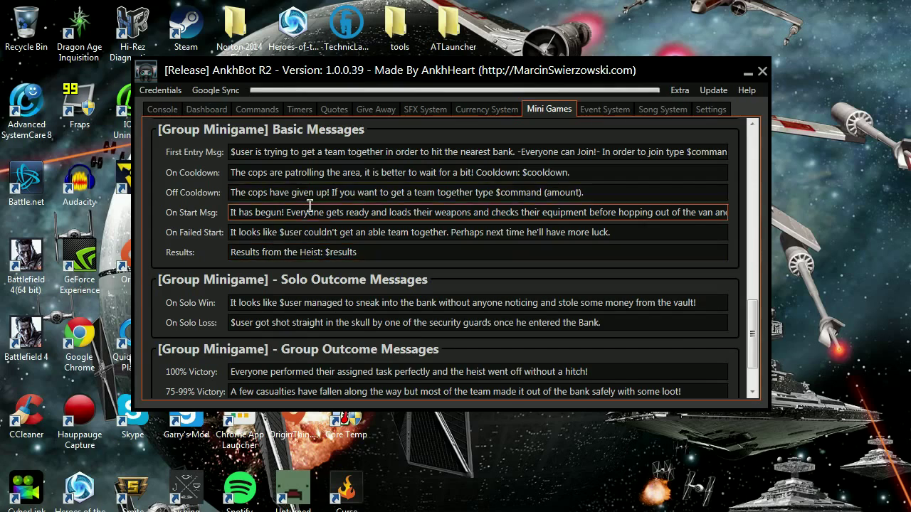
pyautogui.scroll(-2, 329, 322)
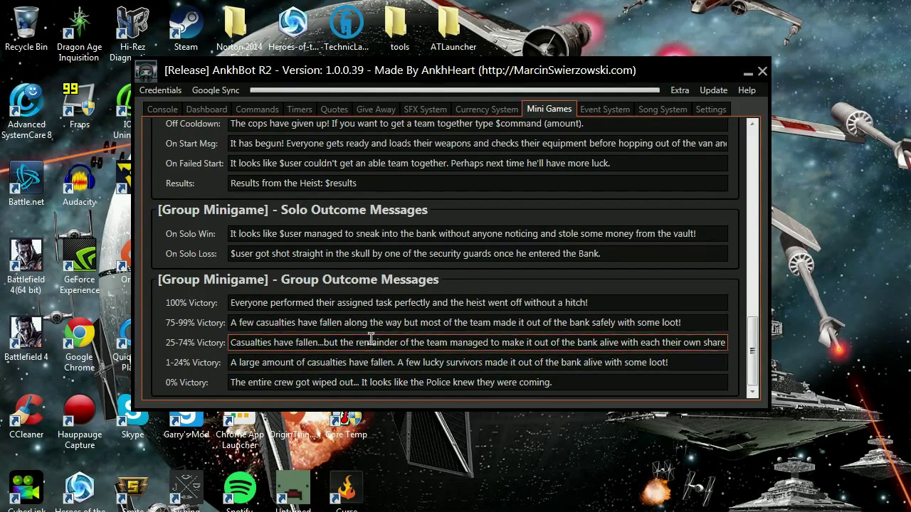
# - Look over the console's chat and viewers areas, and return to the betting system among the mini games
pyautogui.scroll(15, 409, 317)
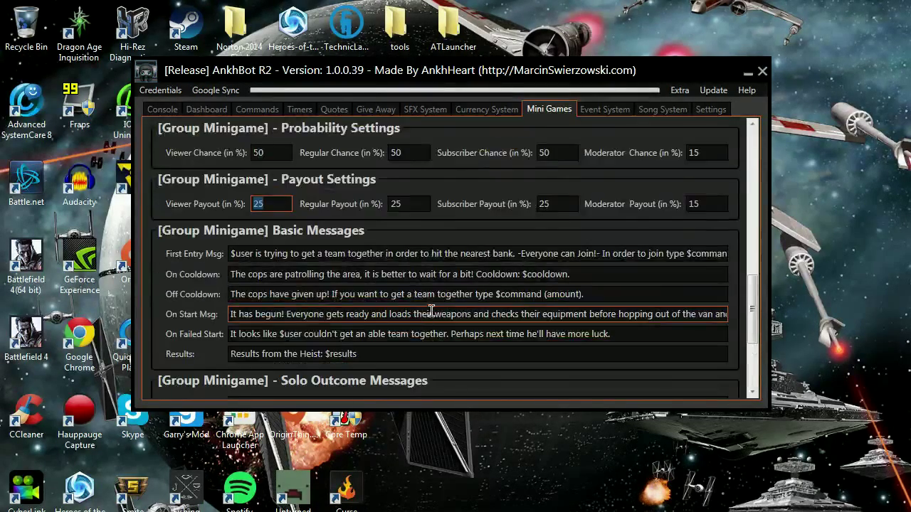
pyautogui.scroll(1, 434, 316)
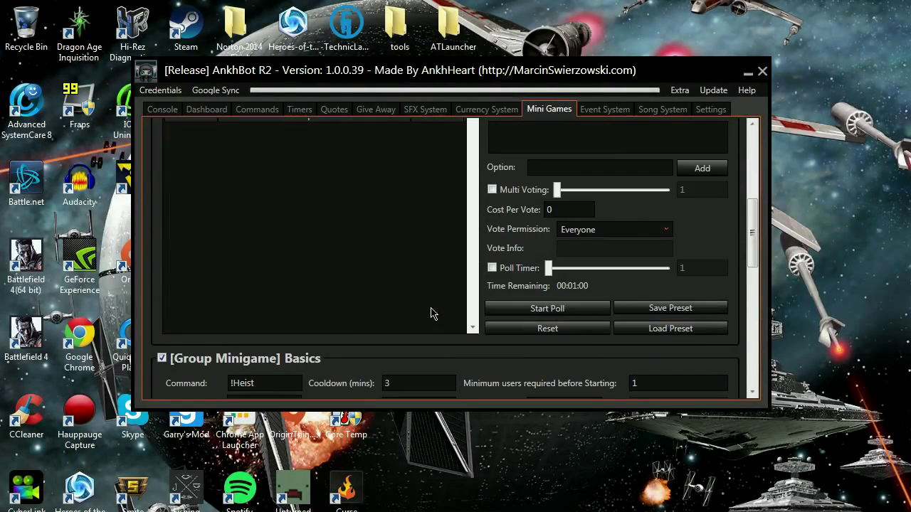
pyautogui.click(162, 110)
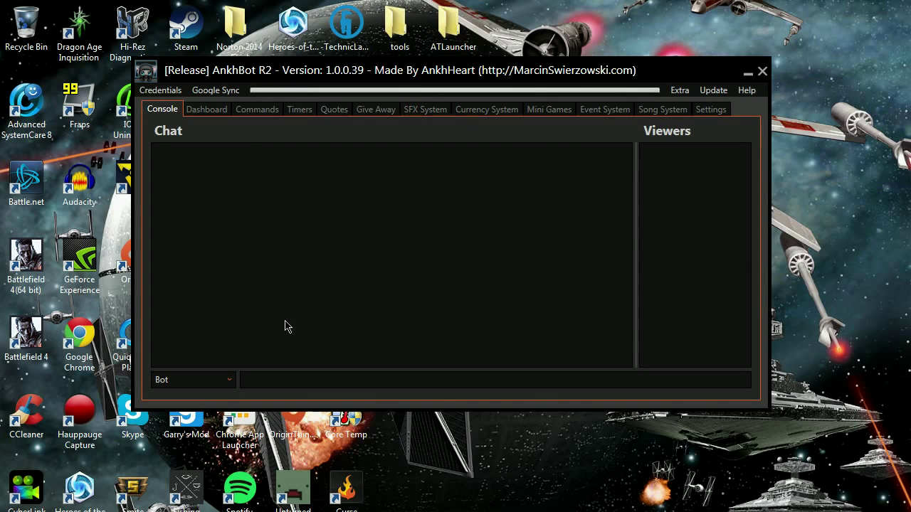
pyautogui.click(547, 114)
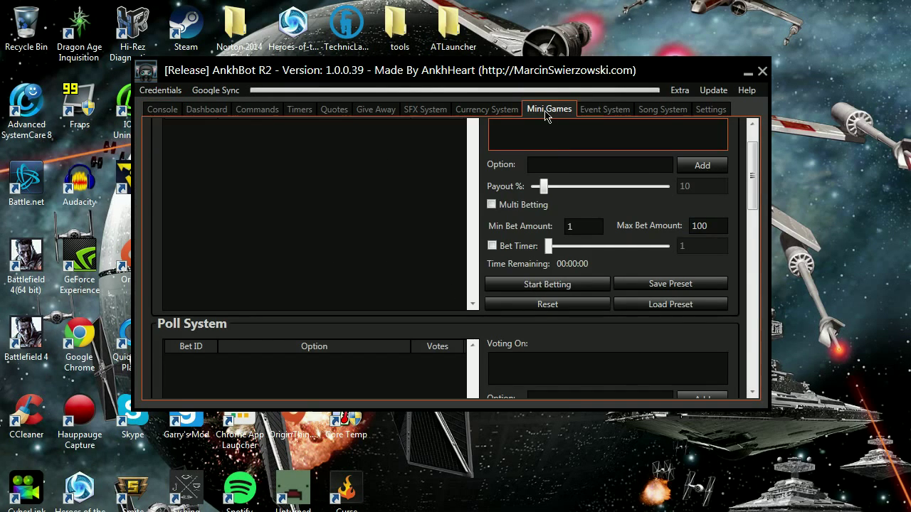
pyautogui.moveTo(752, 203); pyautogui.dragTo(747, 175)
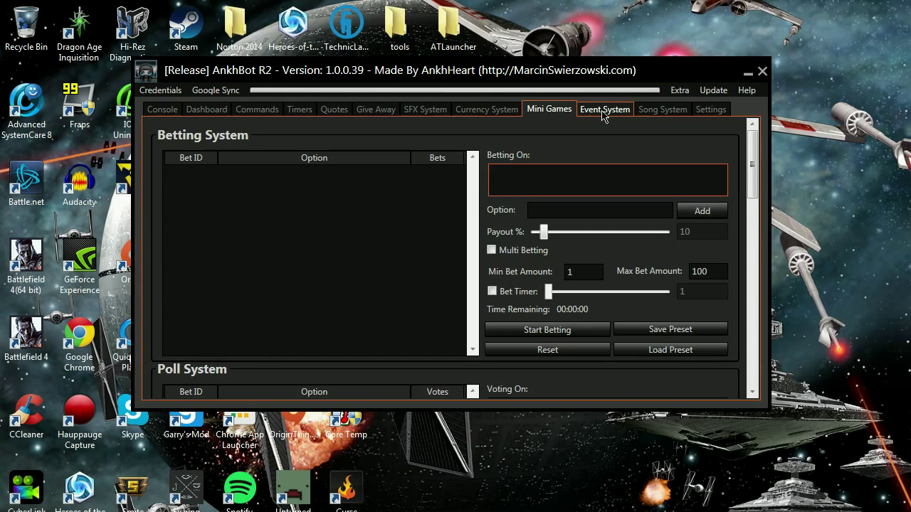
# - Examine the On Join Event System options for user group, message and sound effect
pyautogui.click(603, 113)
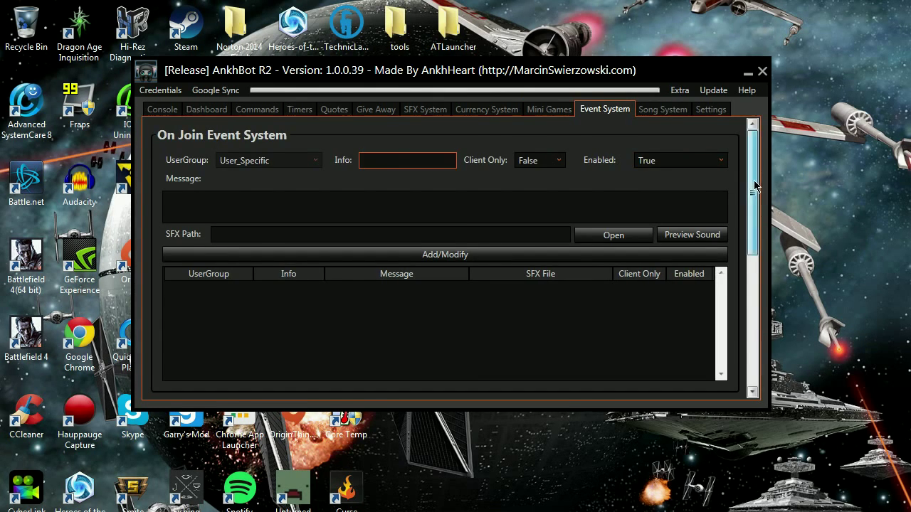
pyautogui.moveTo(752, 187)
pyautogui.mouseDown()
pyautogui.moveTo(761, 343)
pyautogui.moveTo(753, 185)
pyautogui.mouseUp()
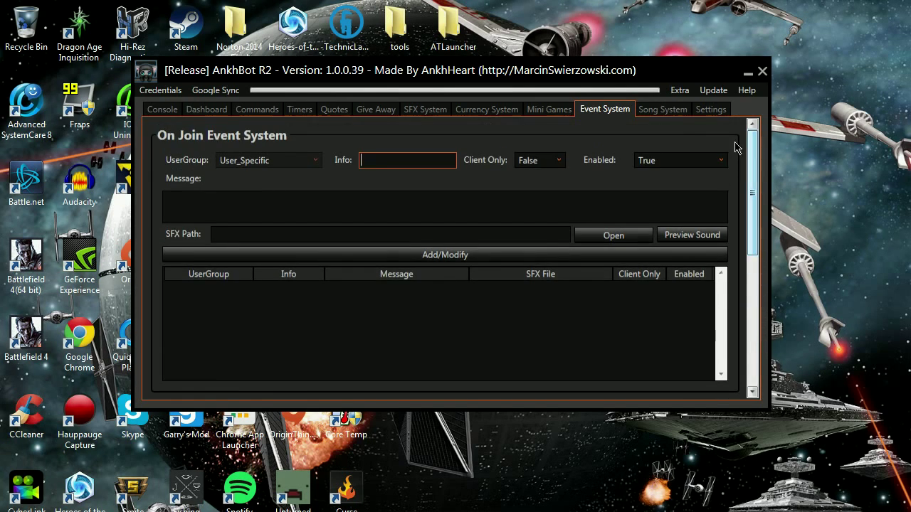
# - Set the song system's playback volume to 19%
pyautogui.click(664, 113)
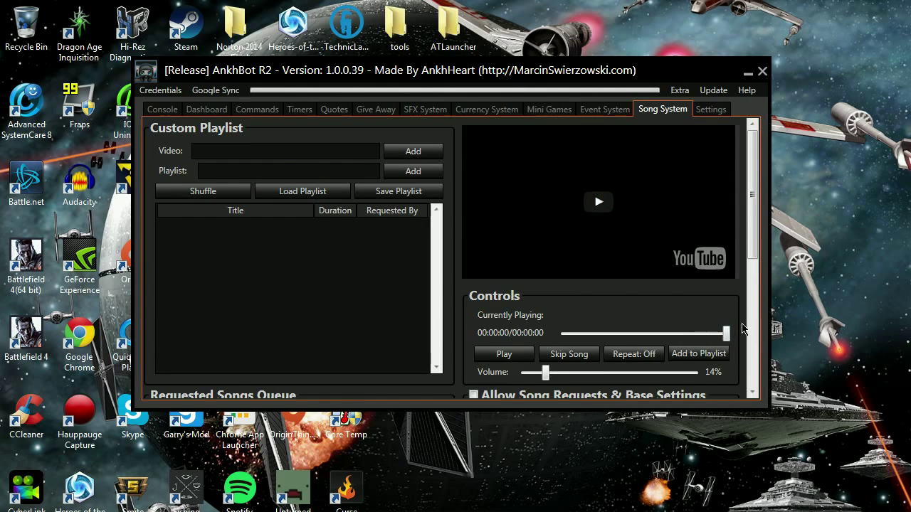
pyautogui.scroll(-3, 753, 260)
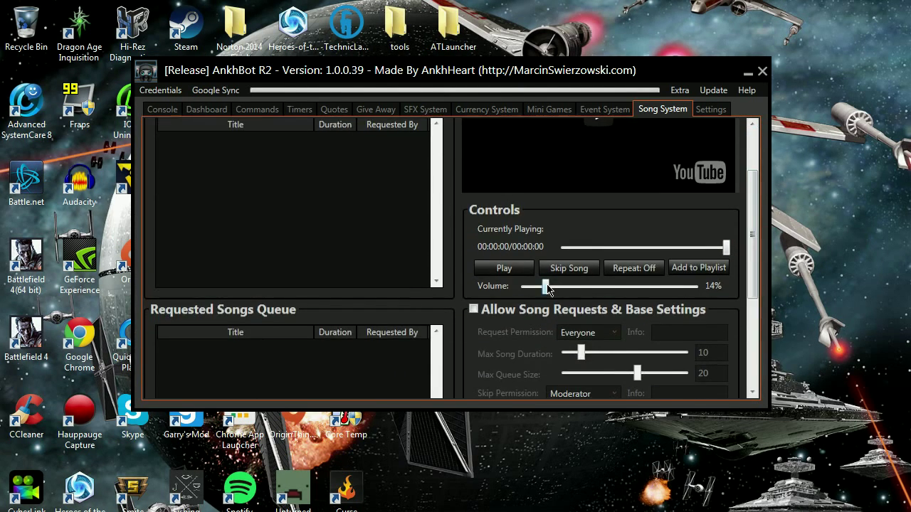
pyautogui.click(618, 287)
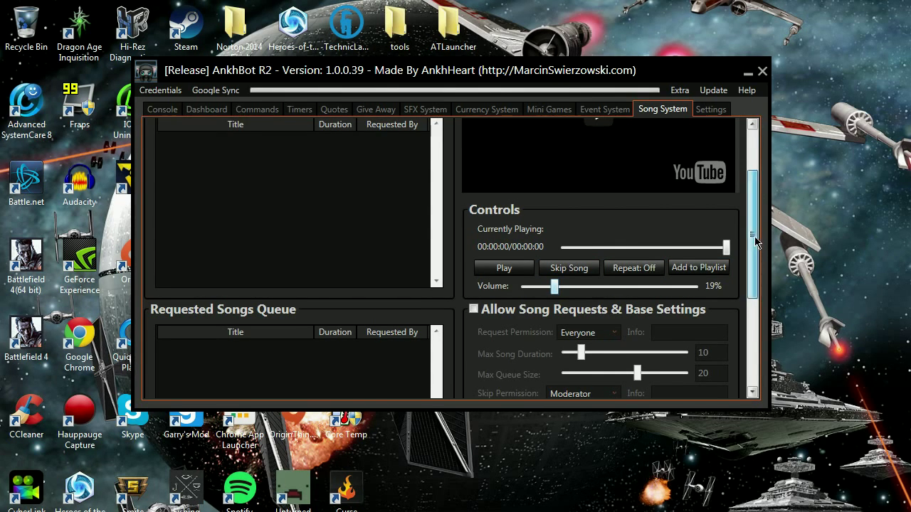
# - Examine the song request, blacklist and cost settings, switching song requests on and back off
pyautogui.scroll(-5, 755, 243)
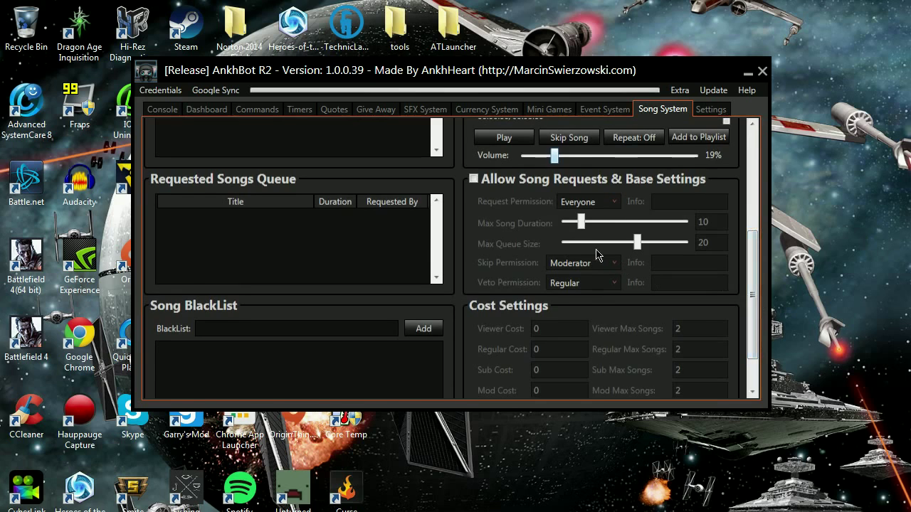
pyautogui.click(474, 179)
pyautogui.click(474, 179)
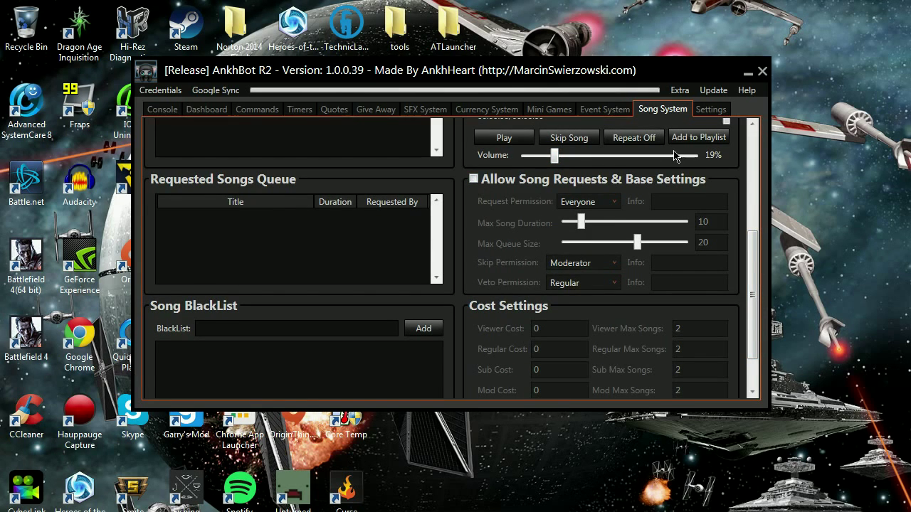
# - Inspect the bot's basic and notification settings, including the custom reply for new followers in chat
pyautogui.click(710, 109)
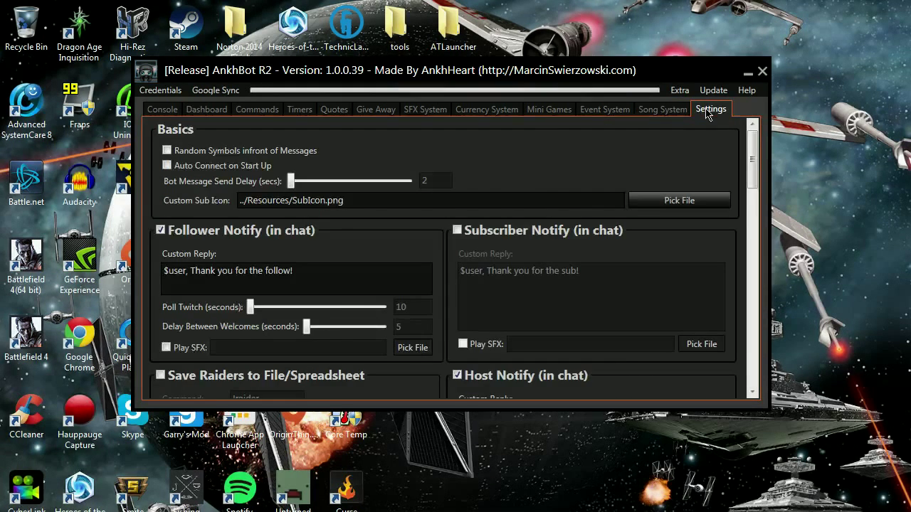
pyautogui.moveTo(326, 282); pyautogui.dragTo(163, 284)
pyautogui.click(343, 275)
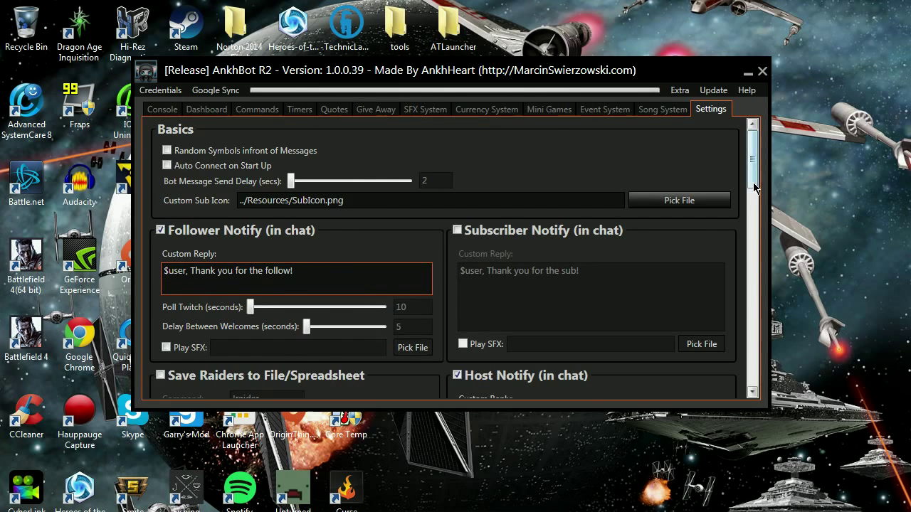
pyautogui.moveTo(754, 187); pyautogui.dragTo(751, 147)
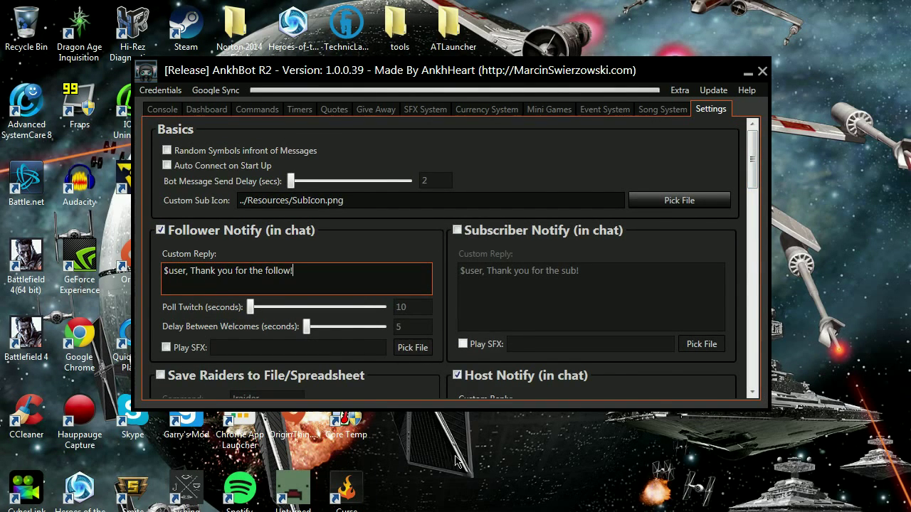
# - Minimize the bot window and switch to Open Broadcaster Software
pyautogui.click(748, 72)
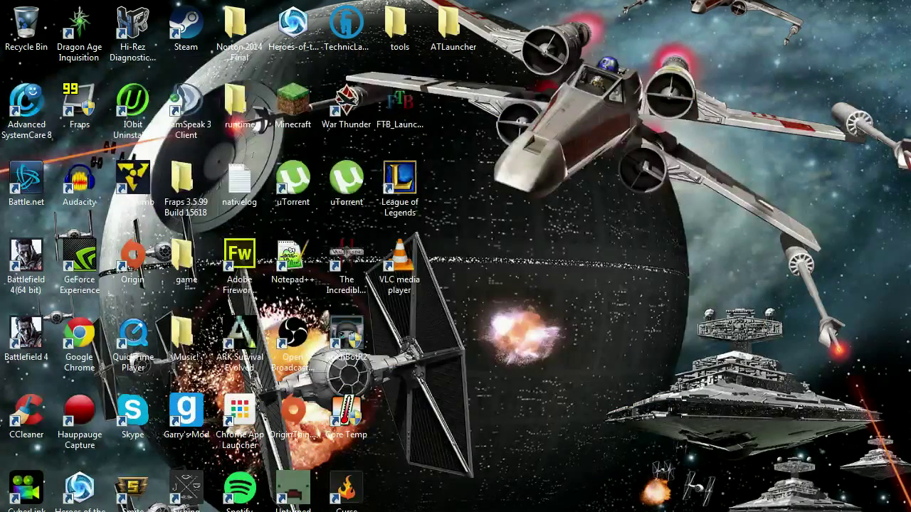
pyautogui.hotkey('alt', 'Tab')
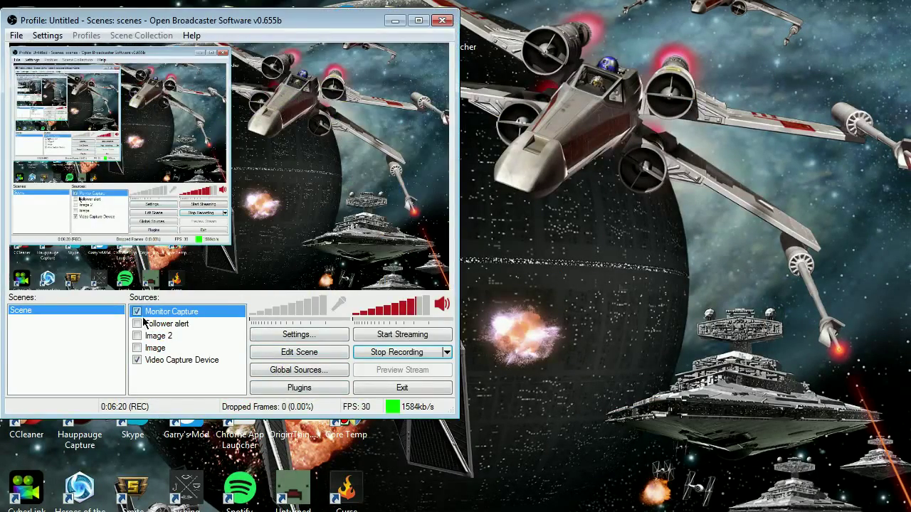